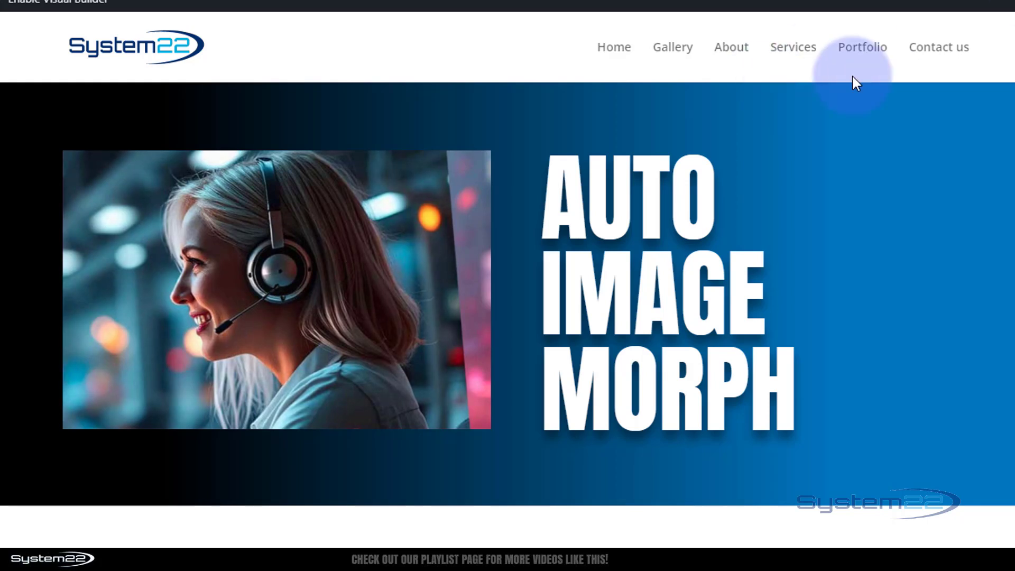
- Enable the visual builder for the page and delete the existing image beside the AUTO IMAGE MORPH heading
{"action": "left_click", "coordinate": [80, 3]}
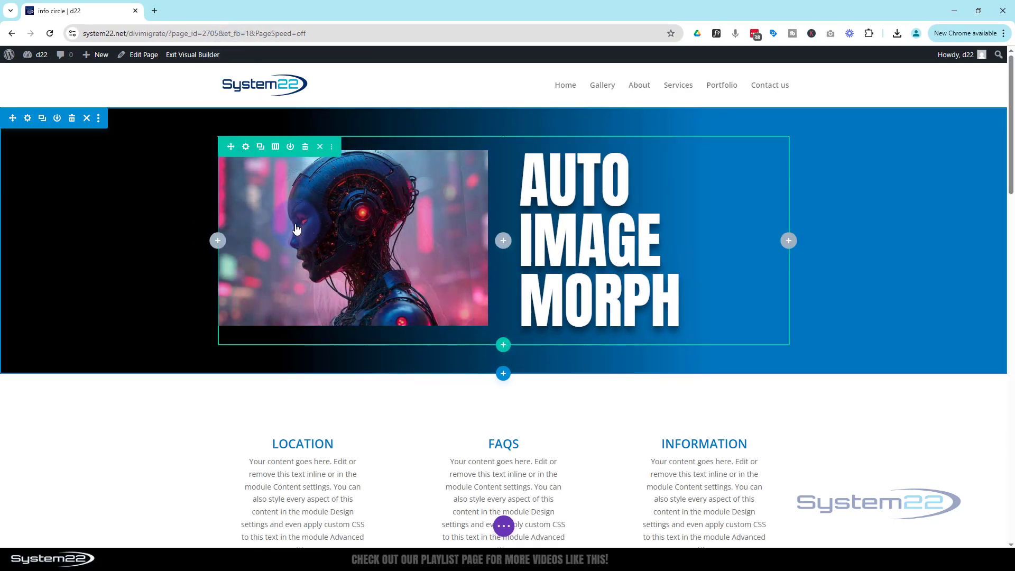
{"action": "left_click", "coordinate": [375, 179]}
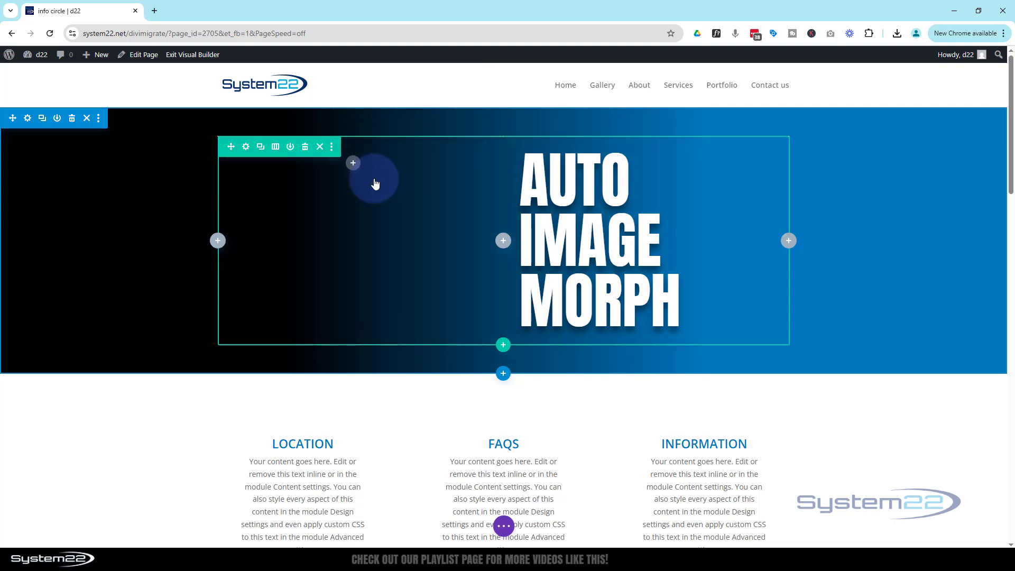
{"action": "left_click", "coordinate": [247, 148]}
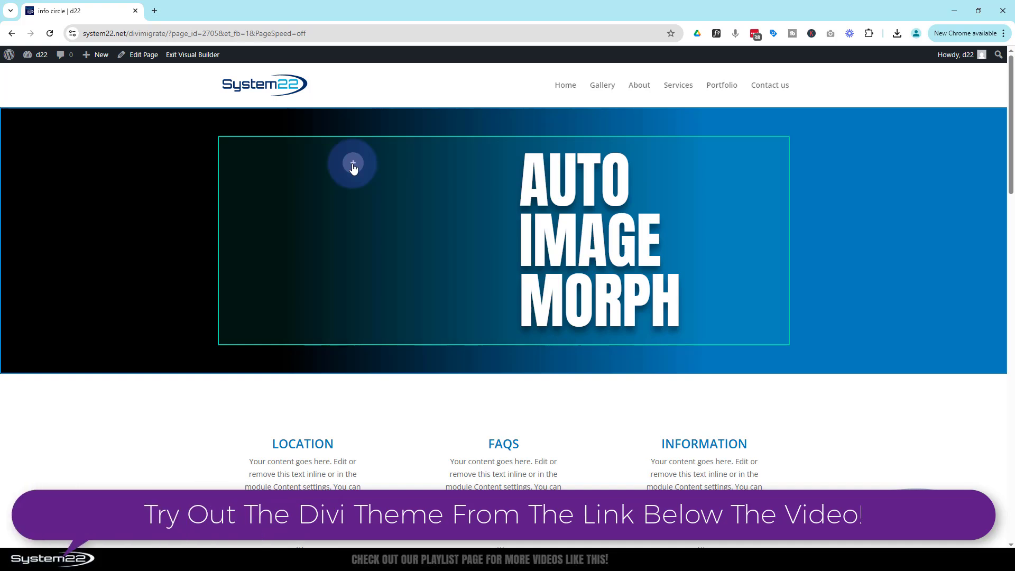
- Insert an Image module in the empty column beside the heading and load 1.jpg from the media library into it
{"action": "left_click", "coordinate": [354, 165]}
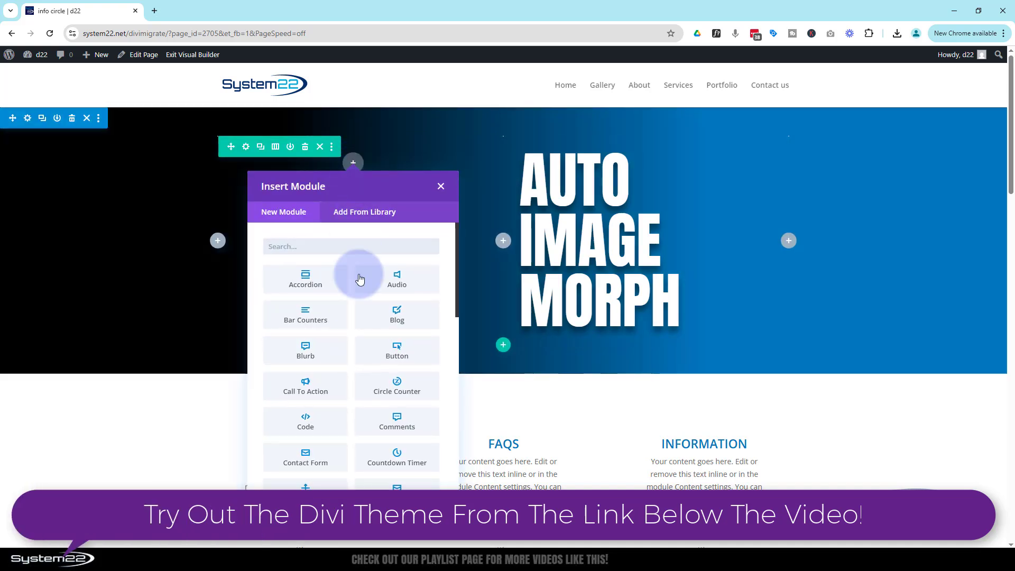
{"action": "scroll", "coordinate": [383, 292], "scroll_direction": "down", "scroll_amount": 5}
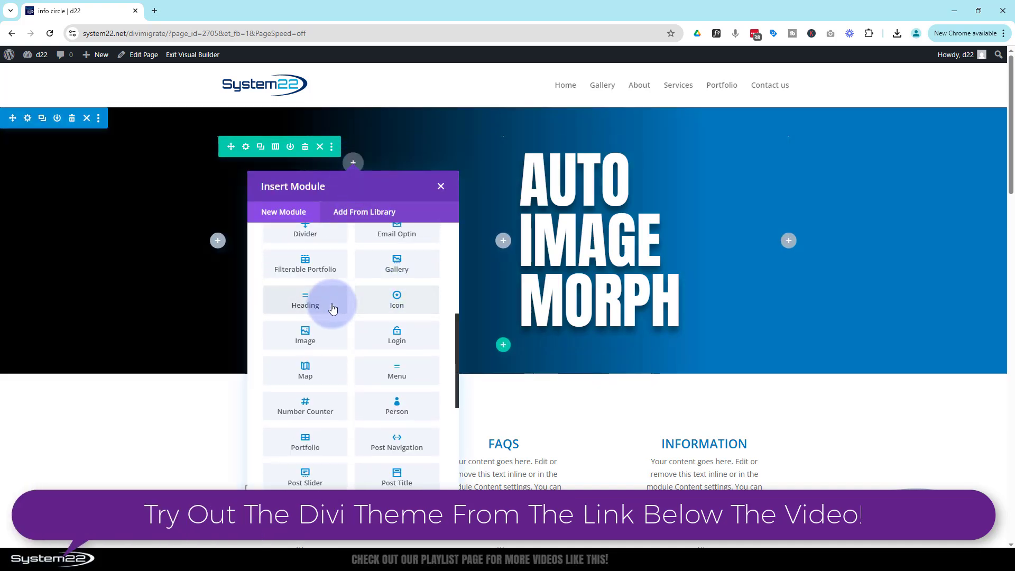
{"action": "left_click", "coordinate": [312, 343]}
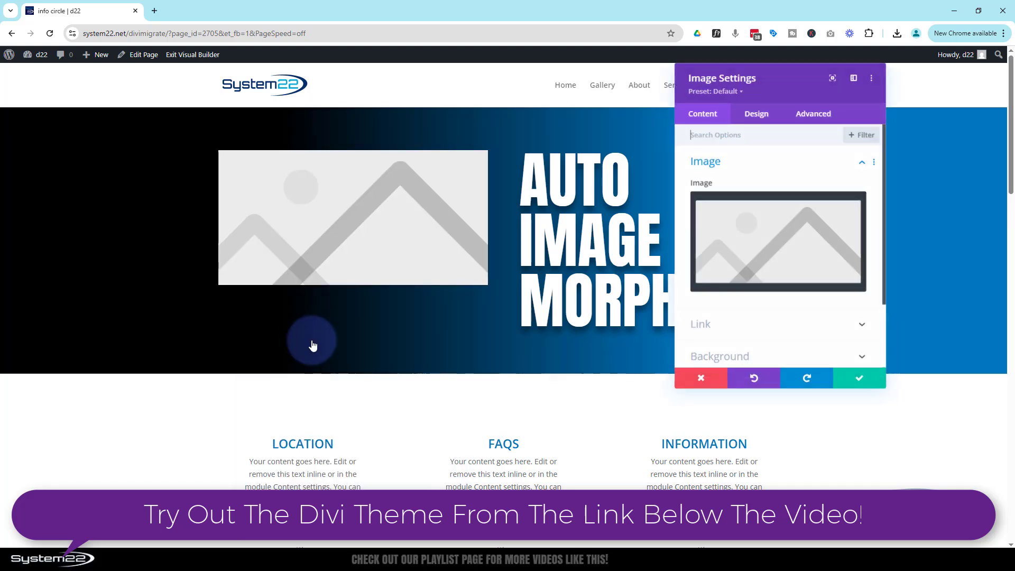
{"action": "left_click", "coordinate": [777, 246]}
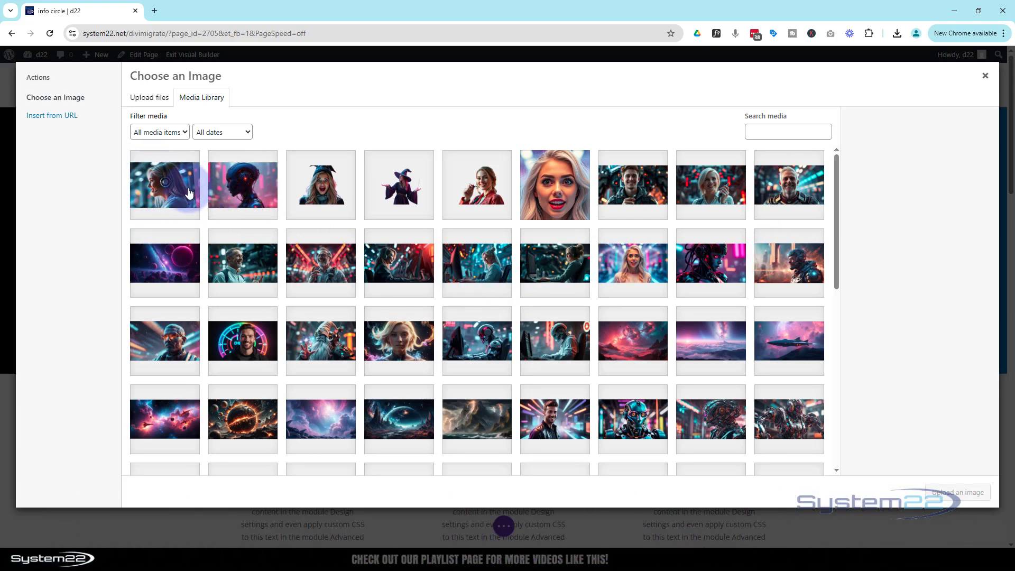
{"action": "left_click", "coordinate": [155, 182]}
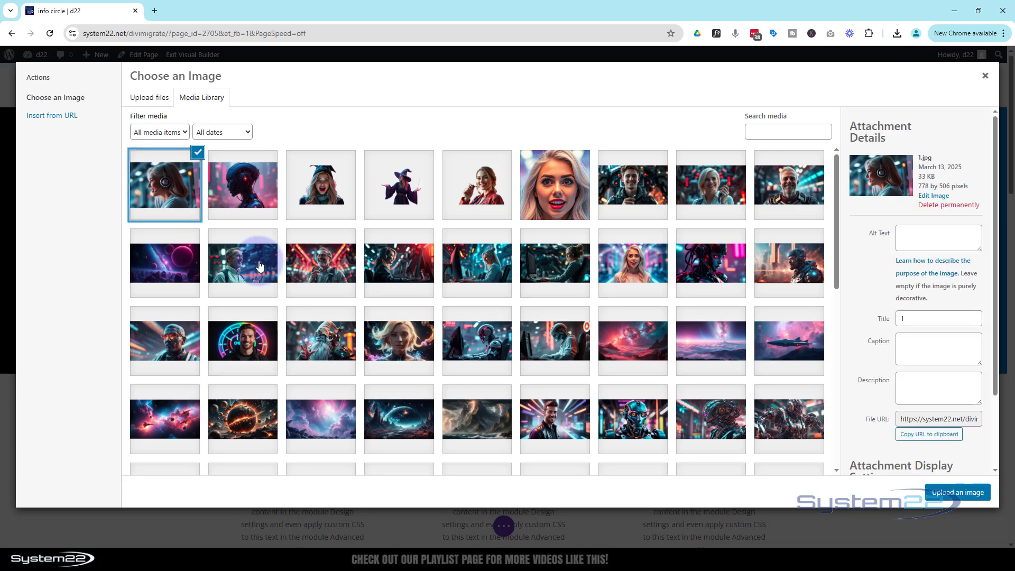
{"action": "left_click", "coordinate": [959, 493]}
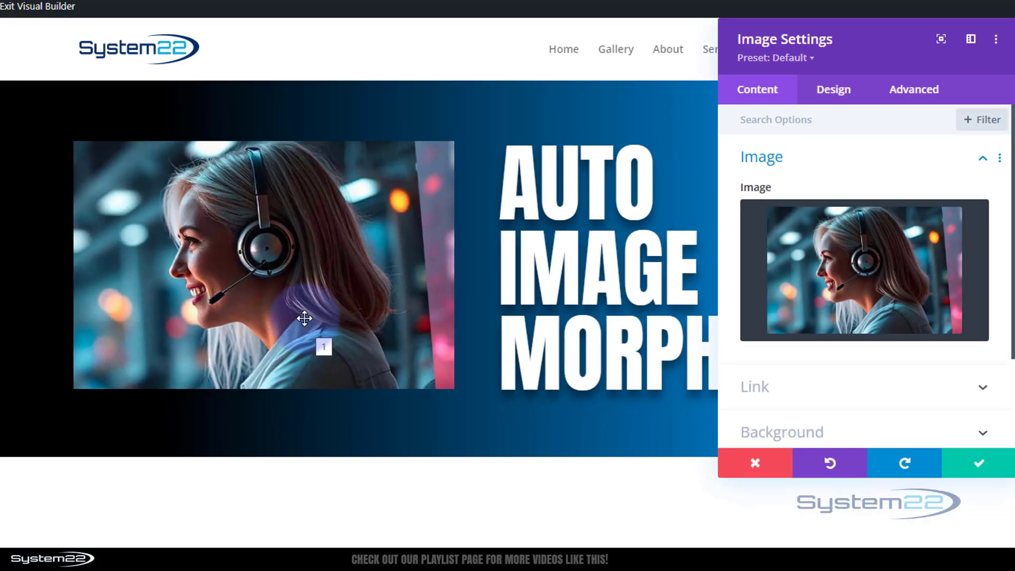
- Try "woman" as the title text in the image's attributes and clear the field again
{"action": "left_click", "coordinate": [911, 93]}
{"action": "left_click", "coordinate": [865, 347]}
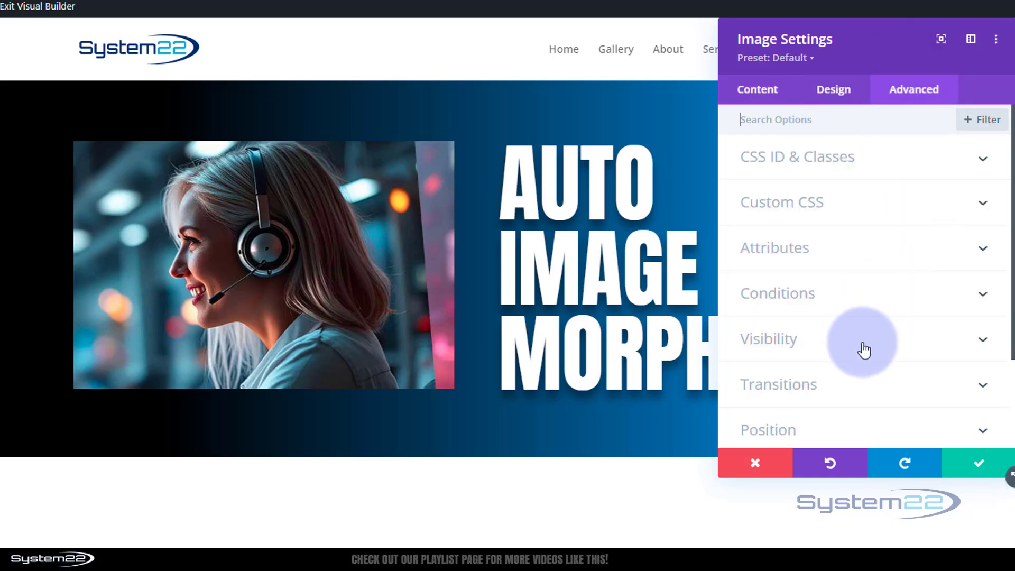
{"action": "left_click", "coordinate": [867, 255]}
{"action": "left_click", "coordinate": [748, 240]}
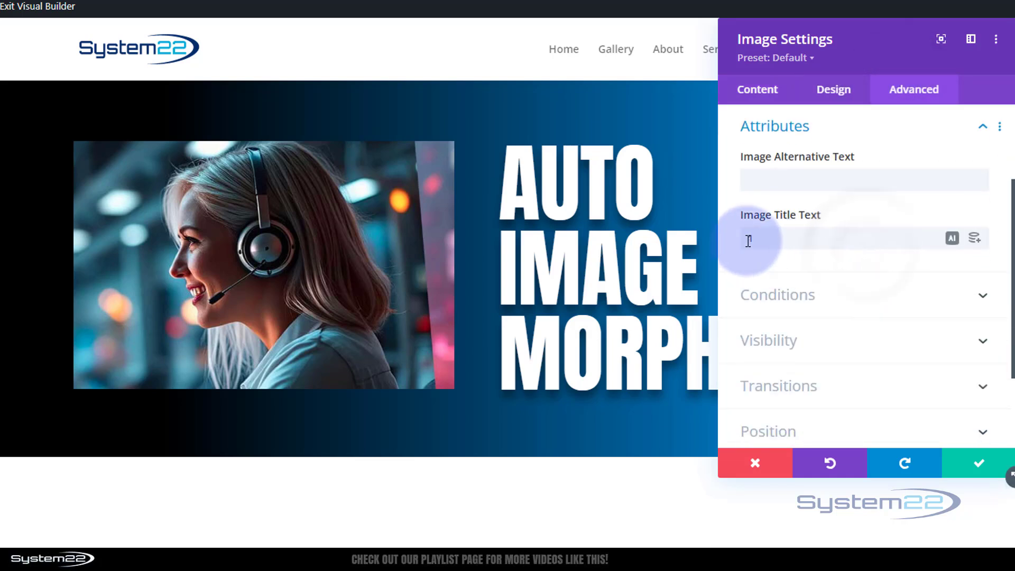
{"action": "type", "text": "1"}
{"action": "left_click_drag", "start_coordinate": [750, 239], "coordinate": [743, 257]}
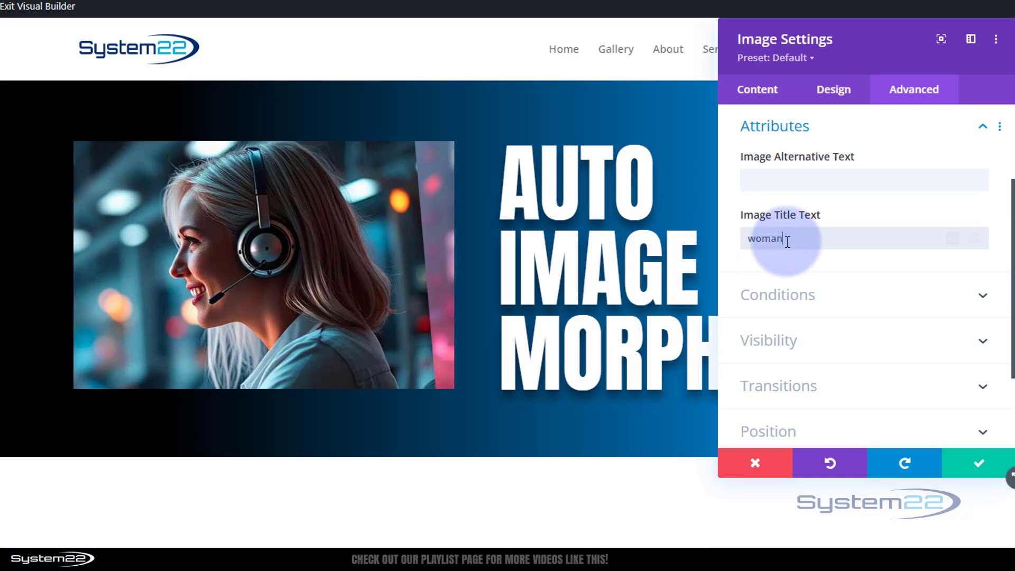
{"action": "left_click_drag", "start_coordinate": [783, 238], "coordinate": [712, 248]}
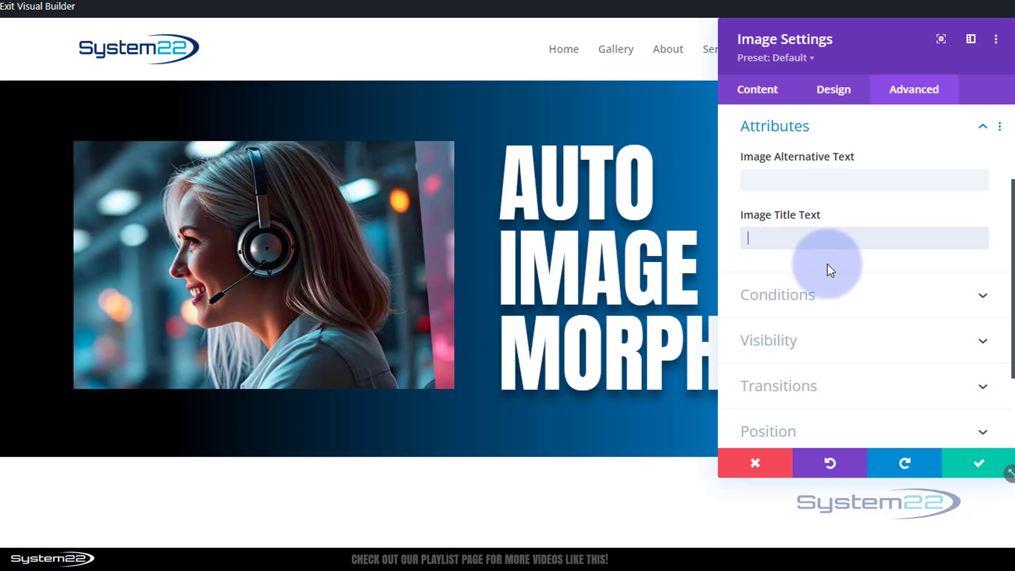
- Save the image settings and open the settings of the first column in the row holding the image
{"action": "left_click", "coordinate": [975, 465]}
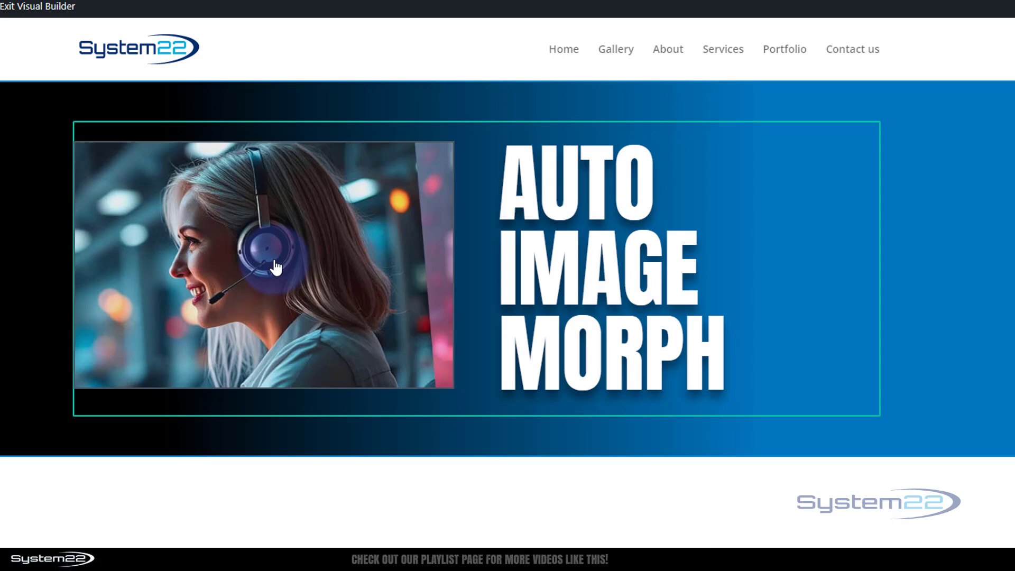
{"action": "left_click", "coordinate": [272, 260]}
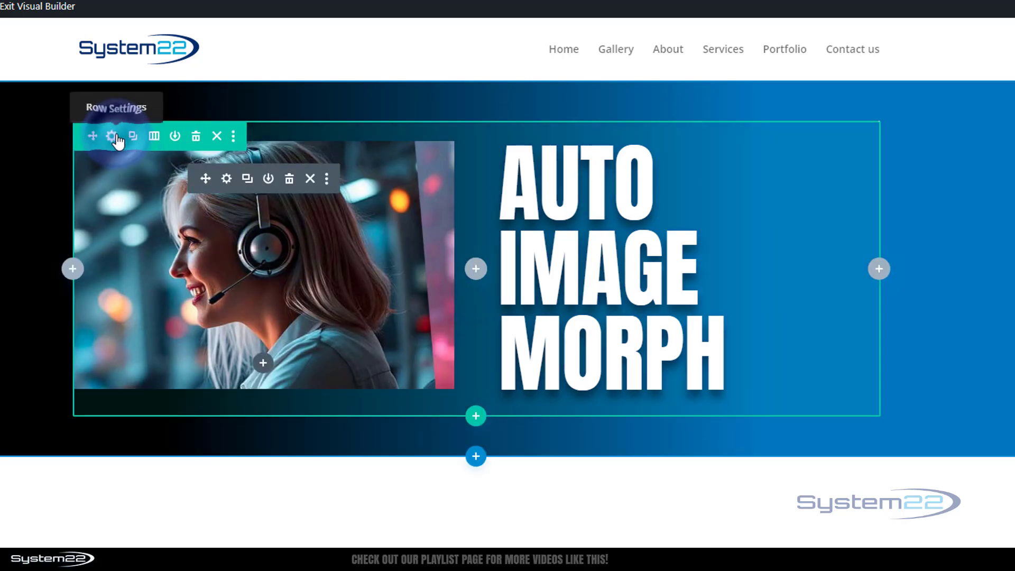
{"action": "left_click", "coordinate": [113, 137]}
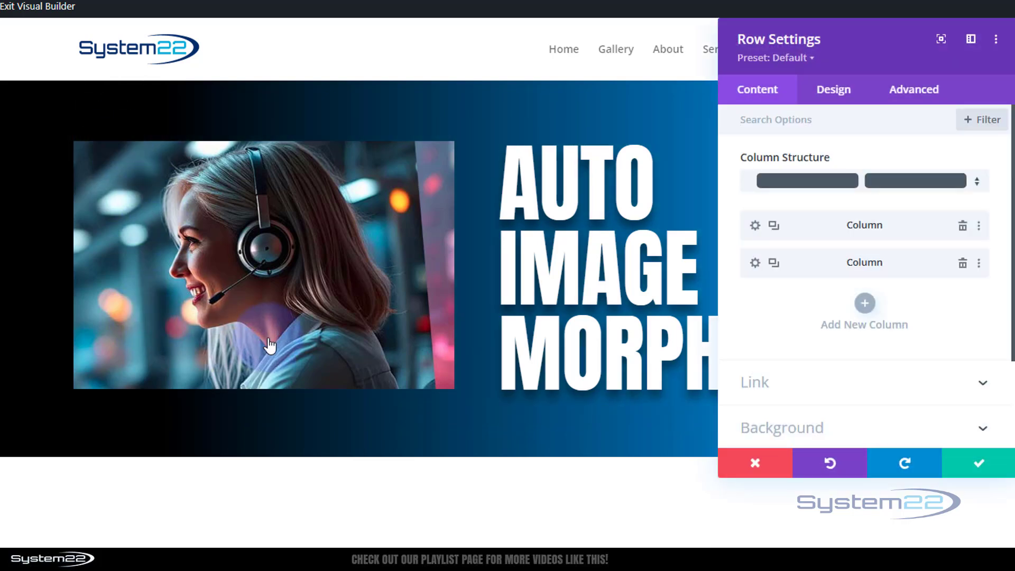
{"action": "left_click_drag", "start_coordinate": [838, 47], "coordinate": [611, 91]}
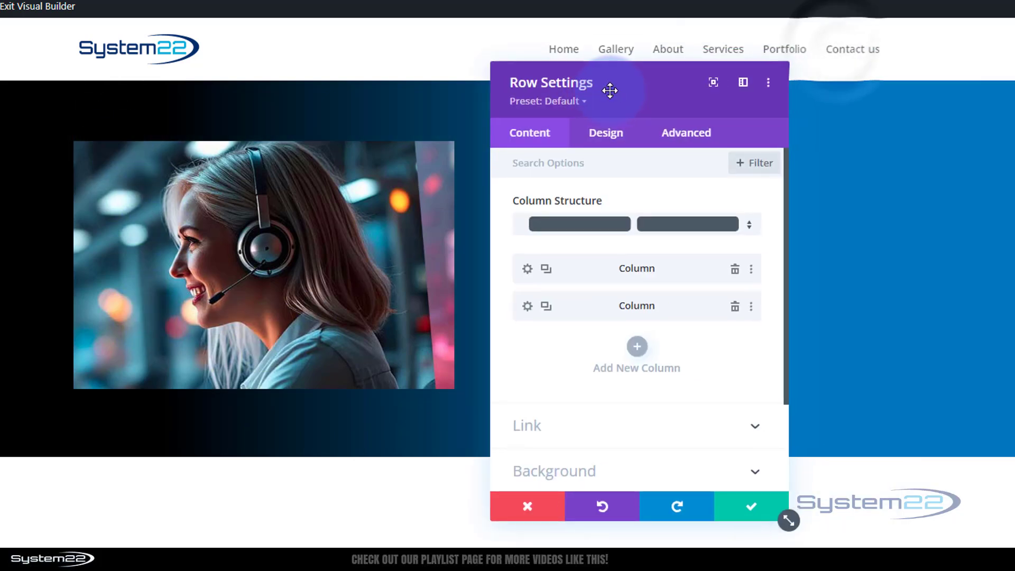
{"action": "left_click", "coordinate": [528, 270]}
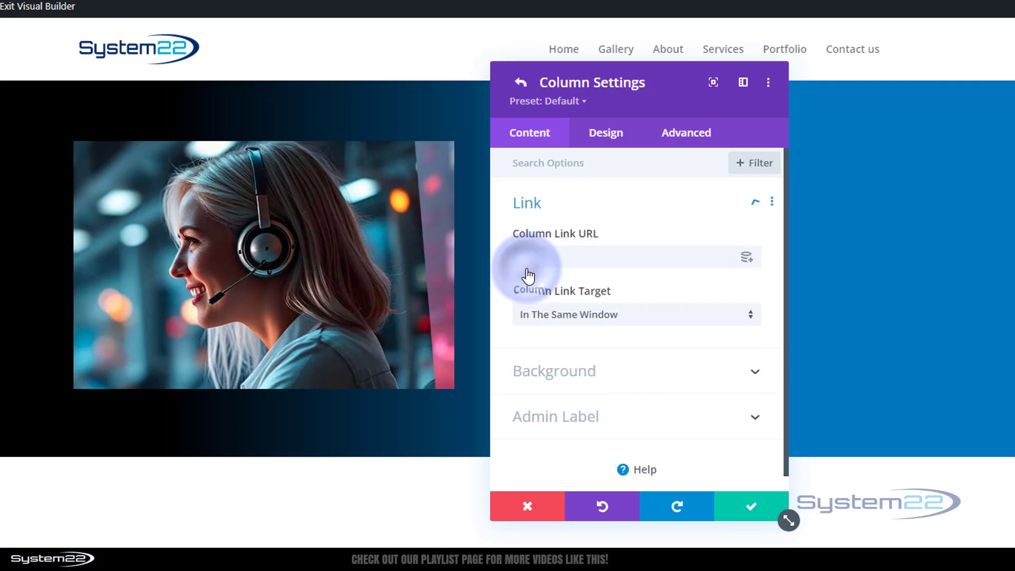
- Set 2.jpg from the media library as the first column's background image and save the column and row settings
{"action": "left_click", "coordinate": [614, 382]}
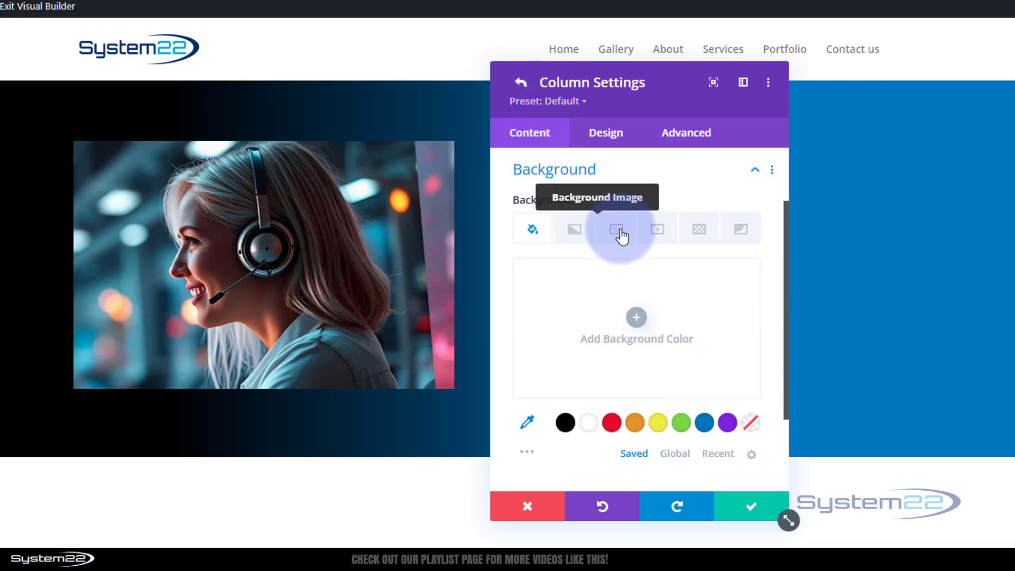
{"action": "left_click", "coordinate": [620, 236]}
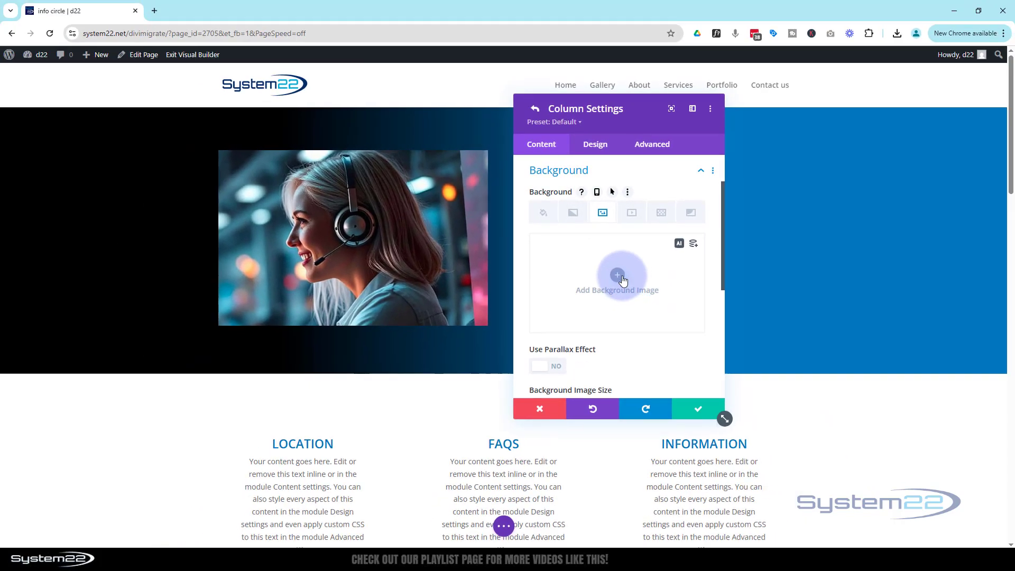
{"action": "left_click", "coordinate": [638, 320]}
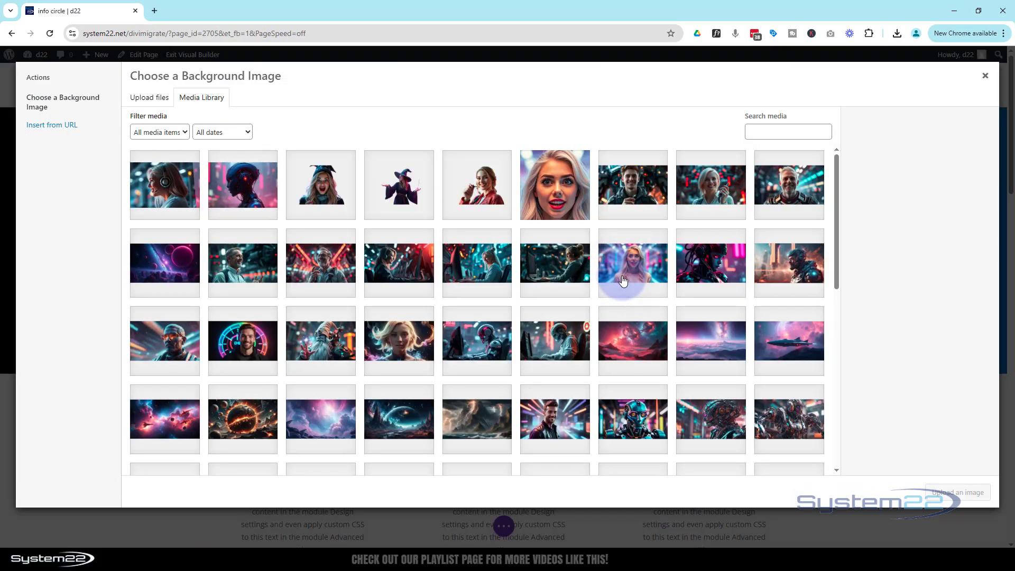
{"action": "left_click", "coordinate": [236, 185]}
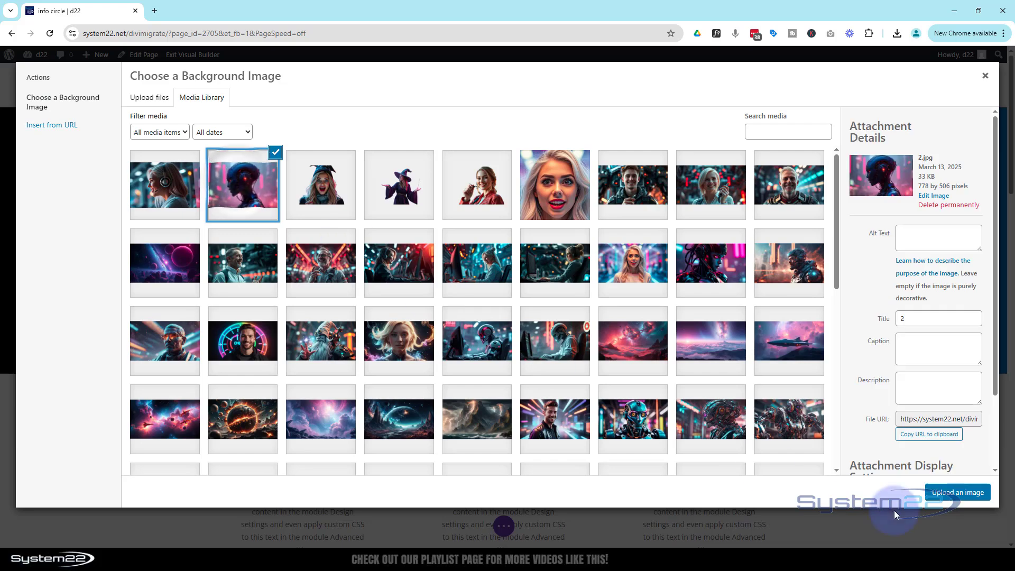
{"action": "left_click", "coordinate": [959, 493]}
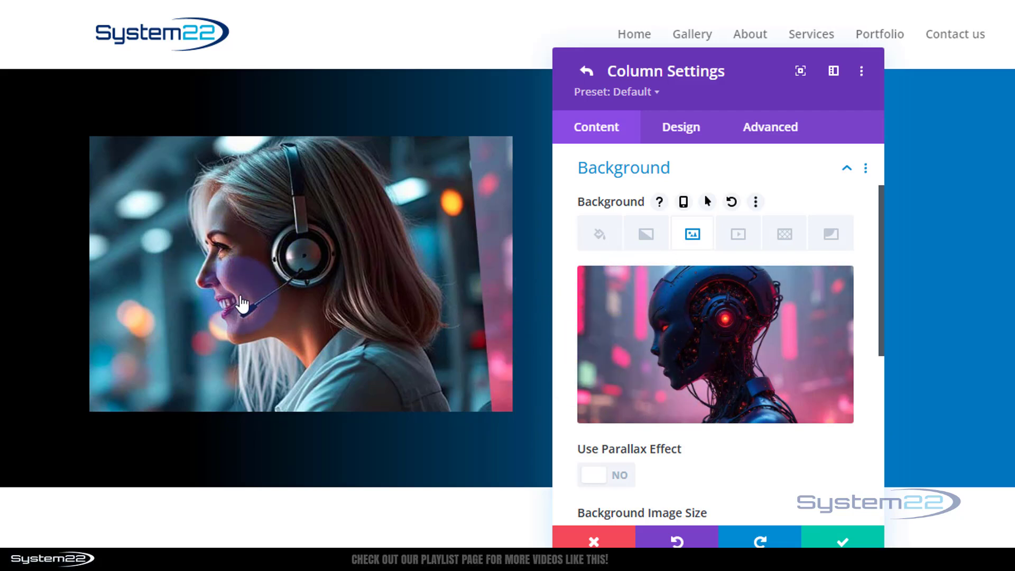
{"action": "mouse_move", "coordinate": [705, 389]}
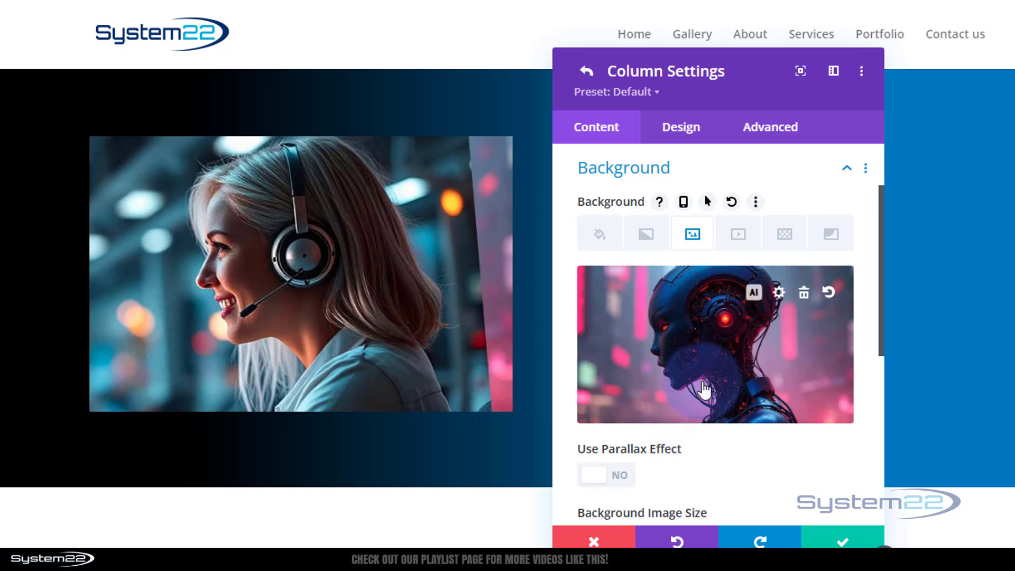
{"action": "left_click", "coordinate": [841, 542]}
{"action": "left_click", "coordinate": [841, 541]}
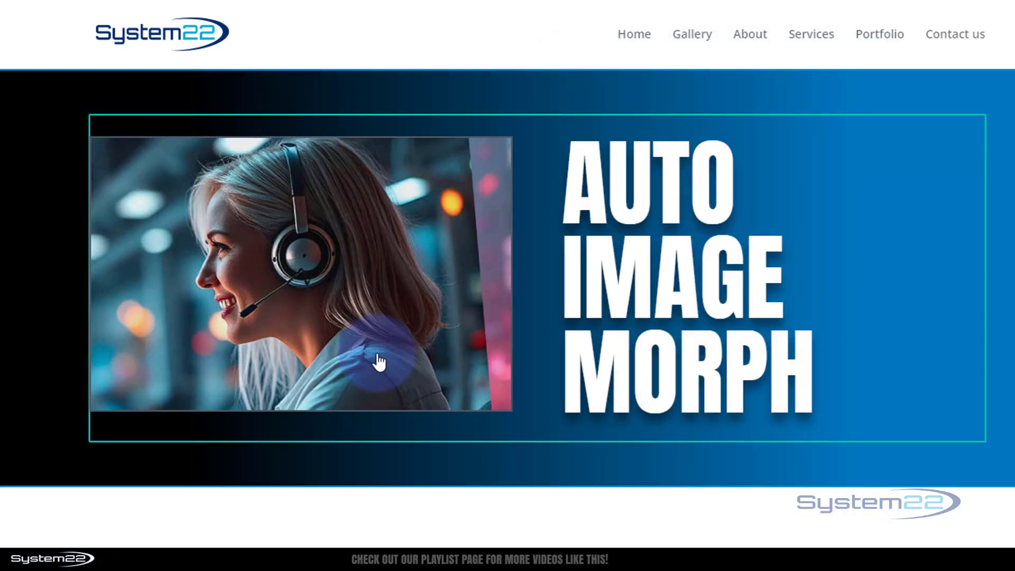
- In the image module's filters, enable hover options for opacity and set the hover opacity to 0%
{"action": "mouse_move", "coordinate": [372, 356]}
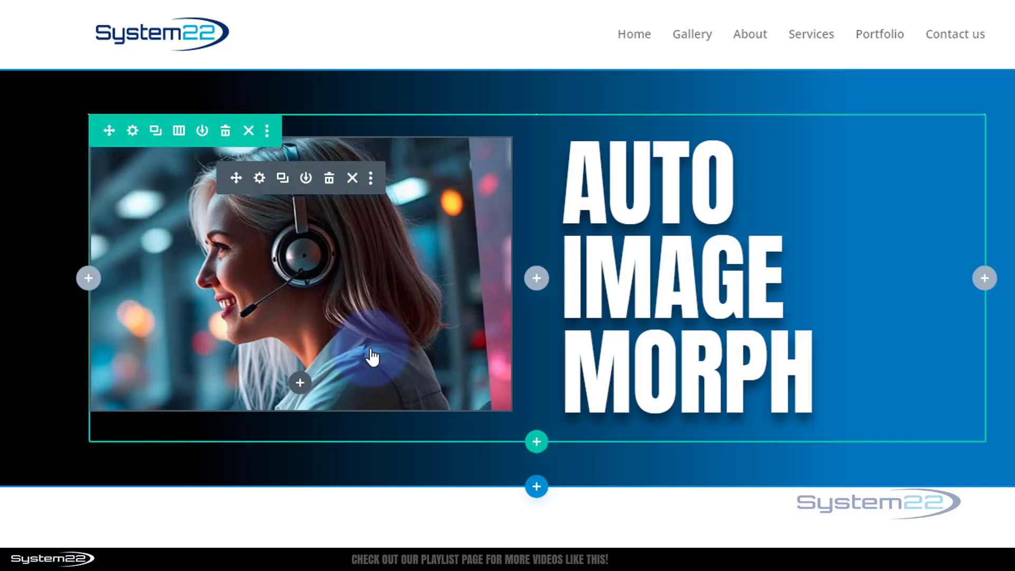
{"action": "left_click", "coordinate": [260, 179]}
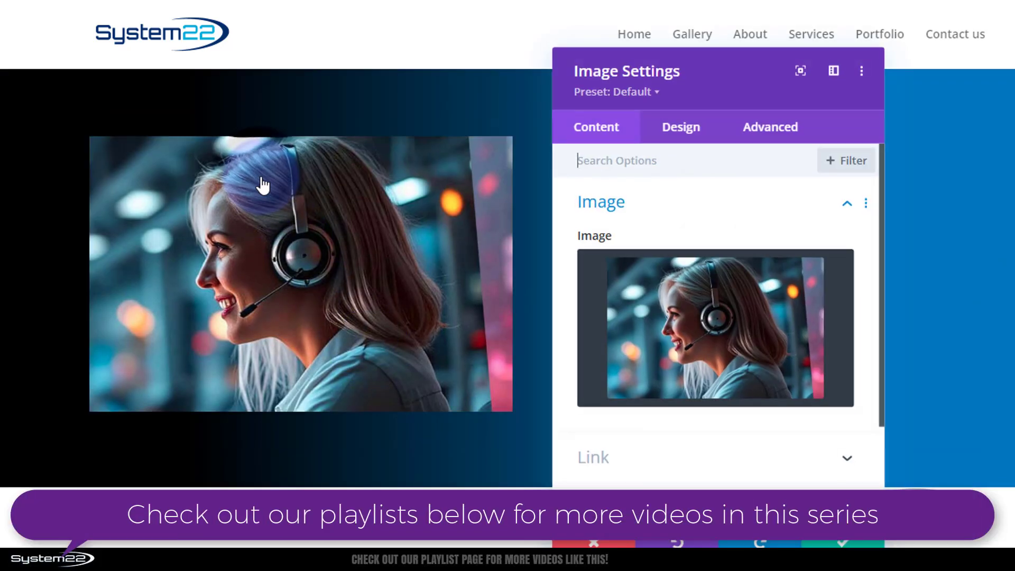
{"action": "left_click", "coordinate": [688, 129]}
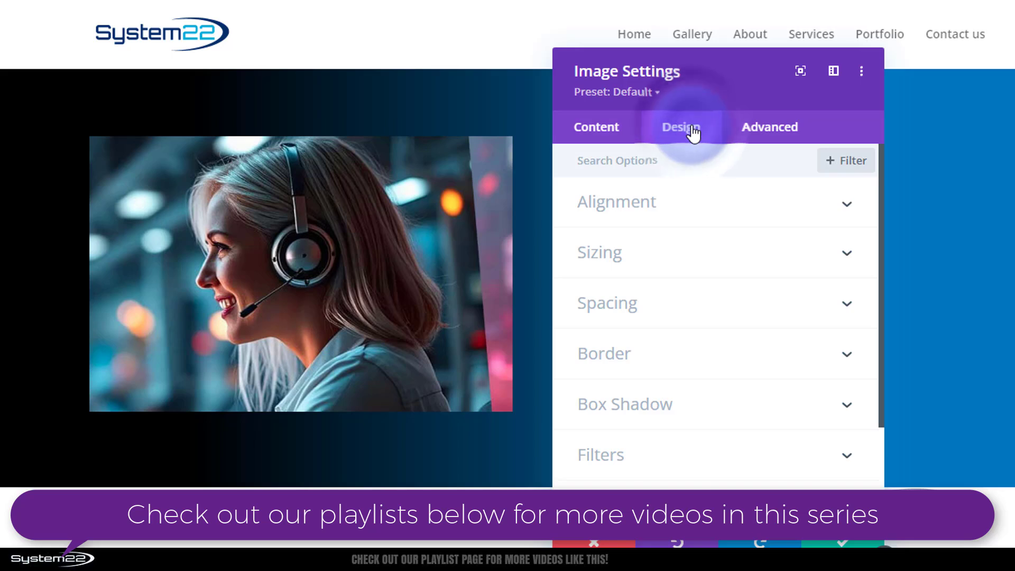
{"action": "scroll", "coordinate": [709, 264], "scroll_direction": "down", "scroll_amount": 3}
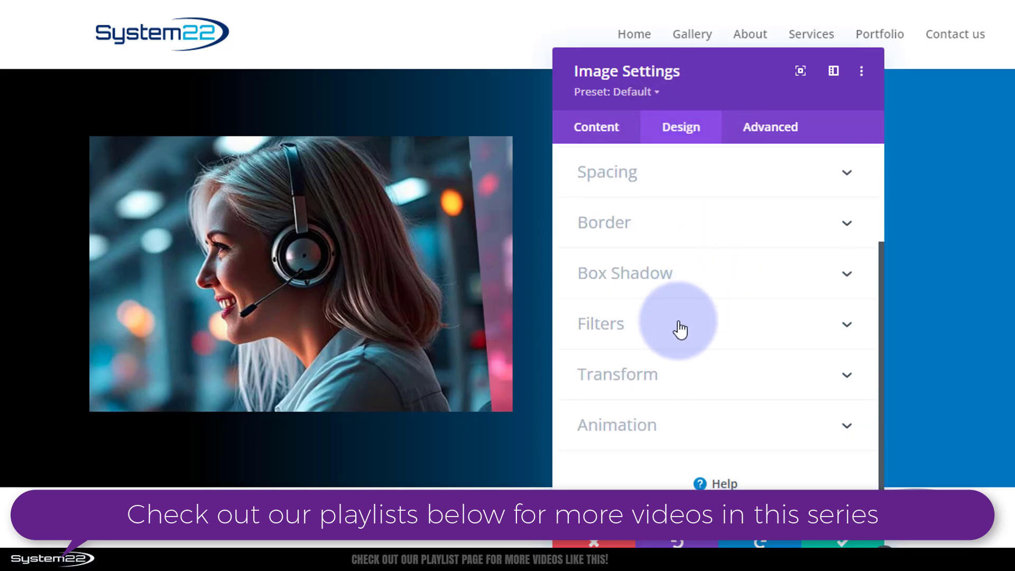
{"action": "left_click", "coordinate": [678, 329]}
{"action": "scroll", "coordinate": [679, 330], "scroll_direction": "down", "scroll_amount": 2}
{"action": "scroll", "coordinate": [724, 413], "scroll_direction": "down", "scroll_amount": 6}
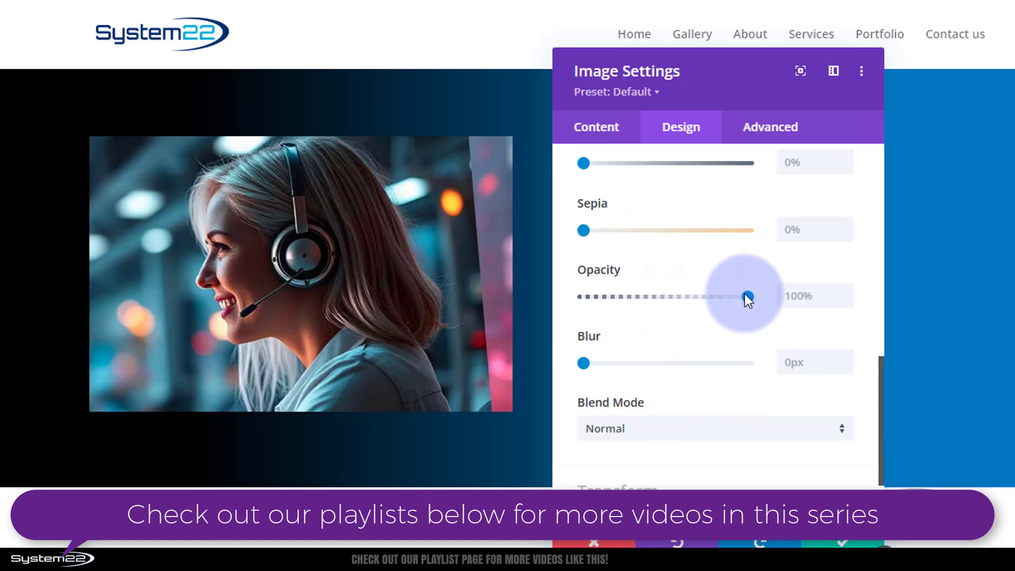
{"action": "left_click_drag", "start_coordinate": [747, 296], "coordinate": [769, 307]}
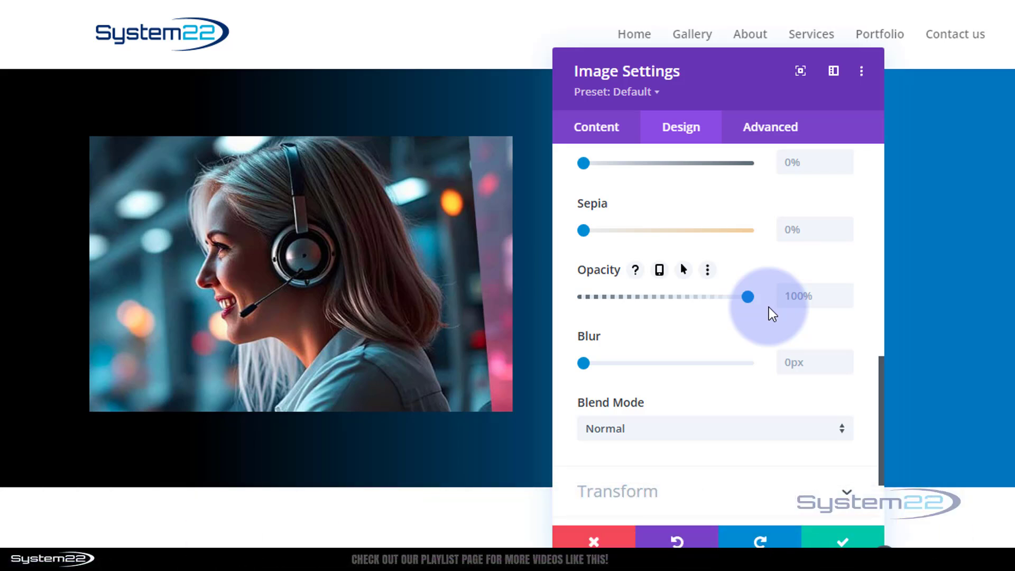
{"action": "left_click", "coordinate": [685, 271]}
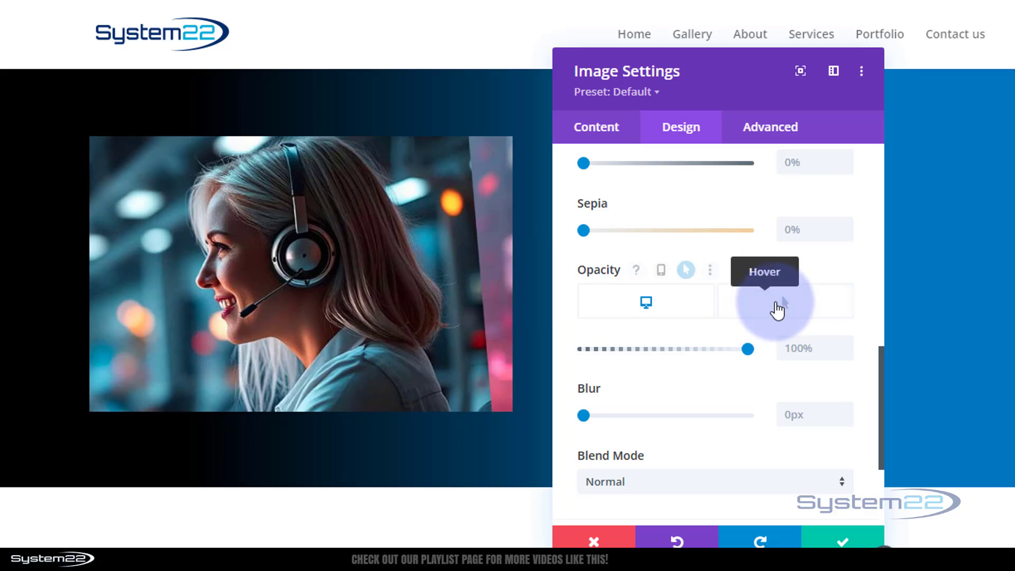
{"action": "left_click", "coordinate": [779, 309]}
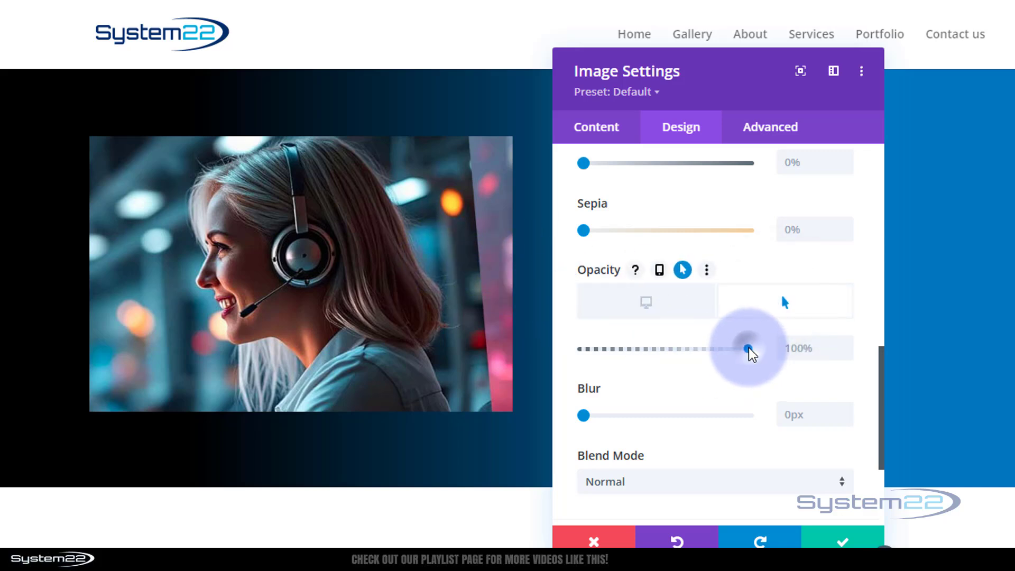
{"action": "left_click_drag", "start_coordinate": [750, 354], "coordinate": [564, 354]}
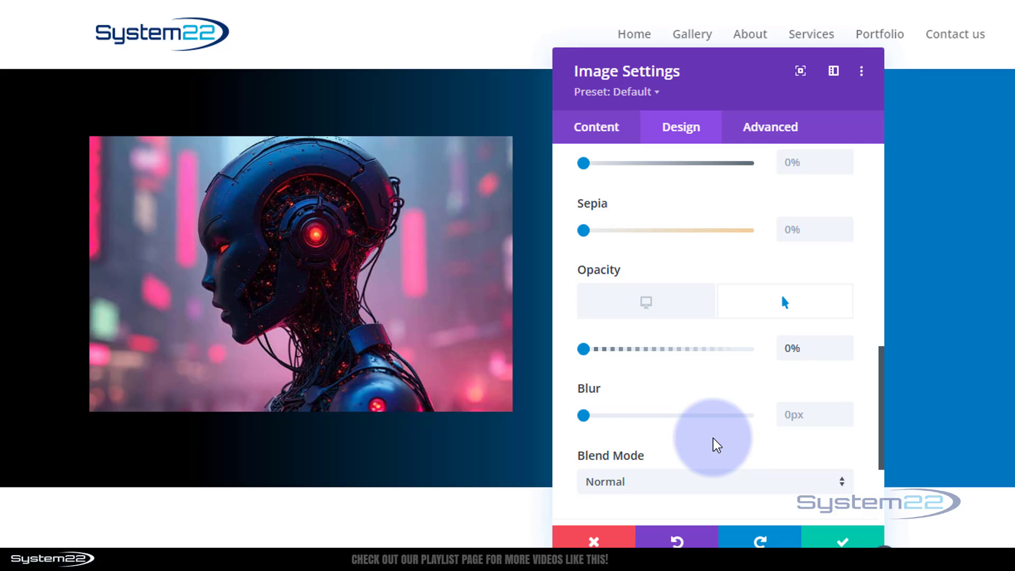
- Set the image module's transition duration to 15000ms
{"action": "scroll", "coordinate": [713, 439], "scroll_direction": "up", "scroll_amount": 5}
{"action": "left_click", "coordinate": [777, 138]}
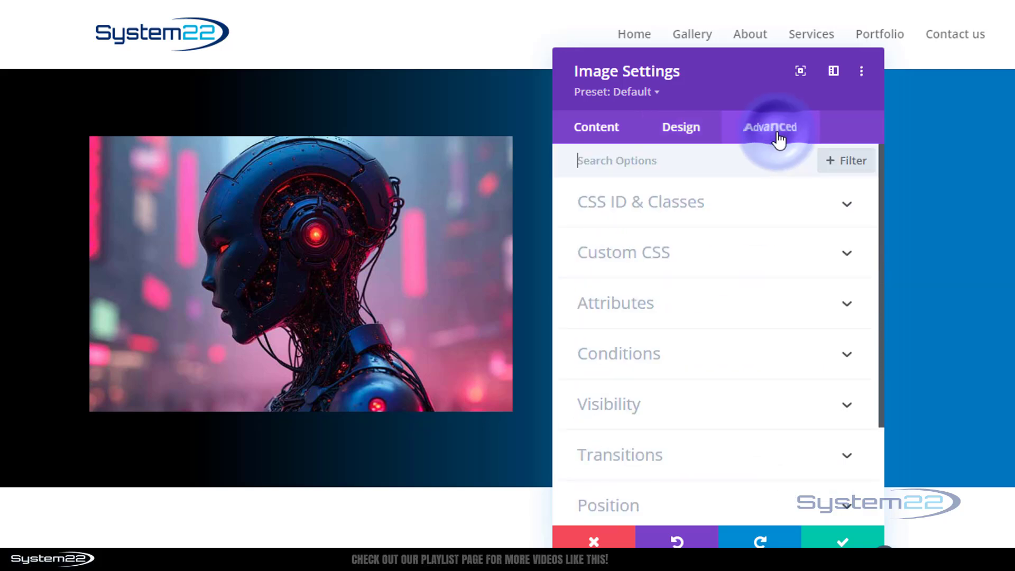
{"action": "left_click", "coordinate": [755, 457]}
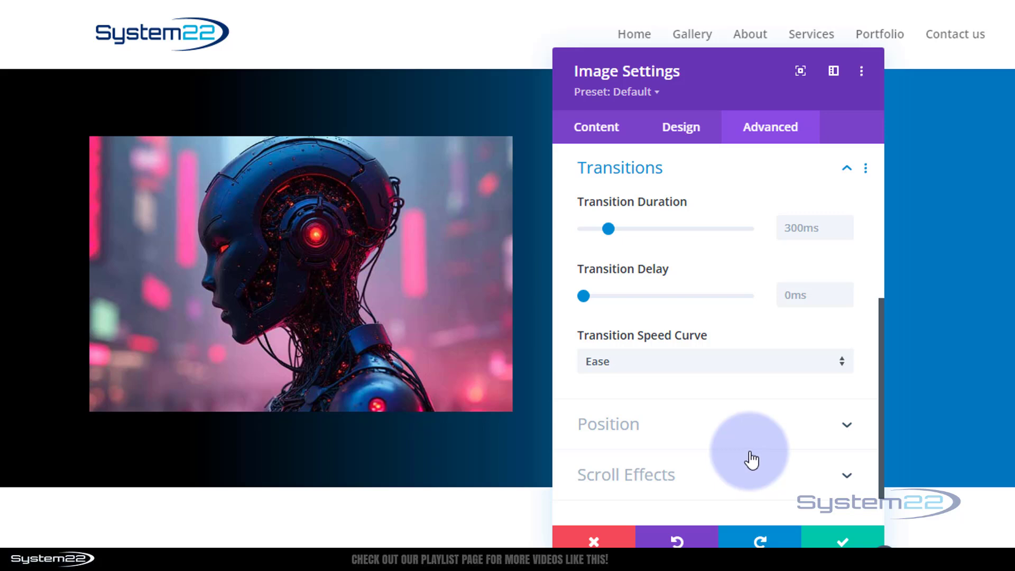
{"action": "left_click", "coordinate": [785, 225]}
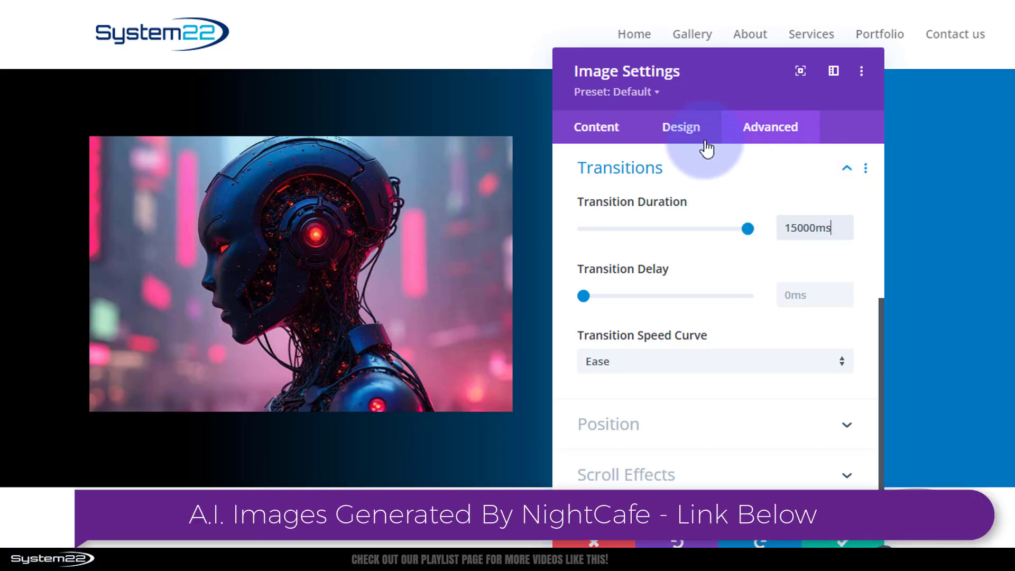
- Return to the image's filter options and display the desktop state of the opacity setting
{"action": "left_click", "coordinate": [686, 139]}
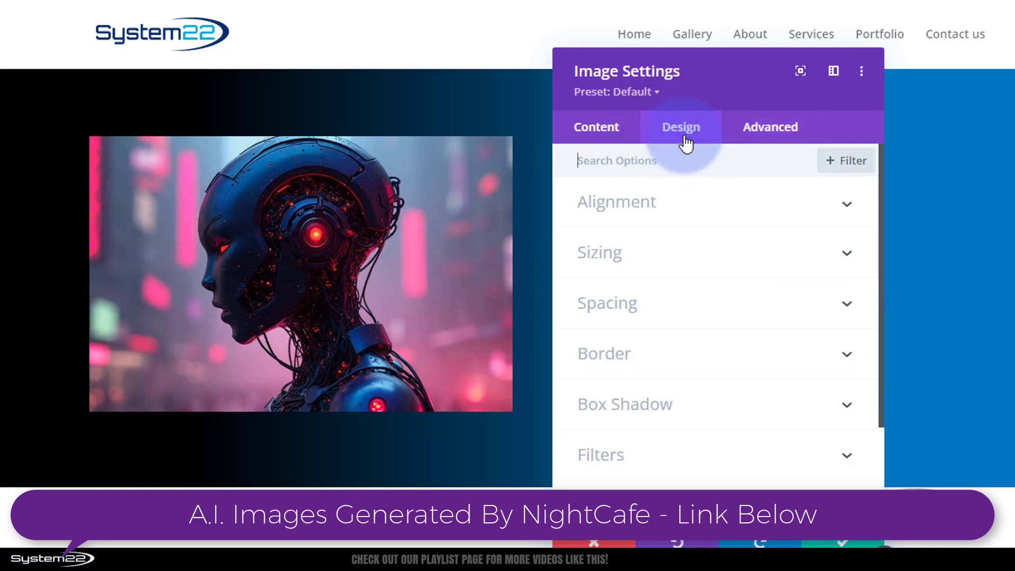
{"action": "left_click", "coordinate": [699, 479]}
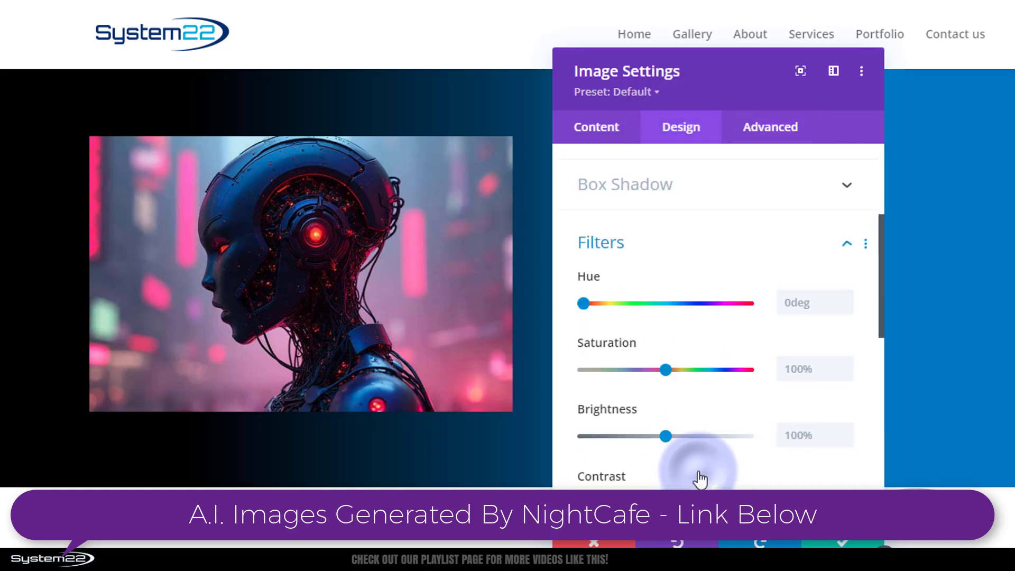
{"action": "scroll", "coordinate": [703, 378], "scroll_direction": "down", "scroll_amount": 2}
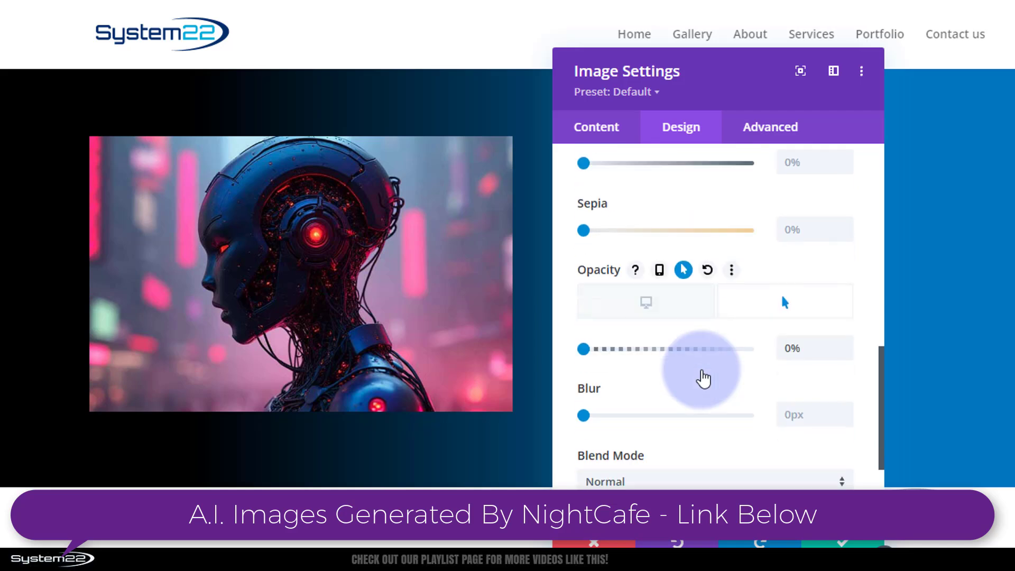
{"action": "left_click", "coordinate": [667, 315]}
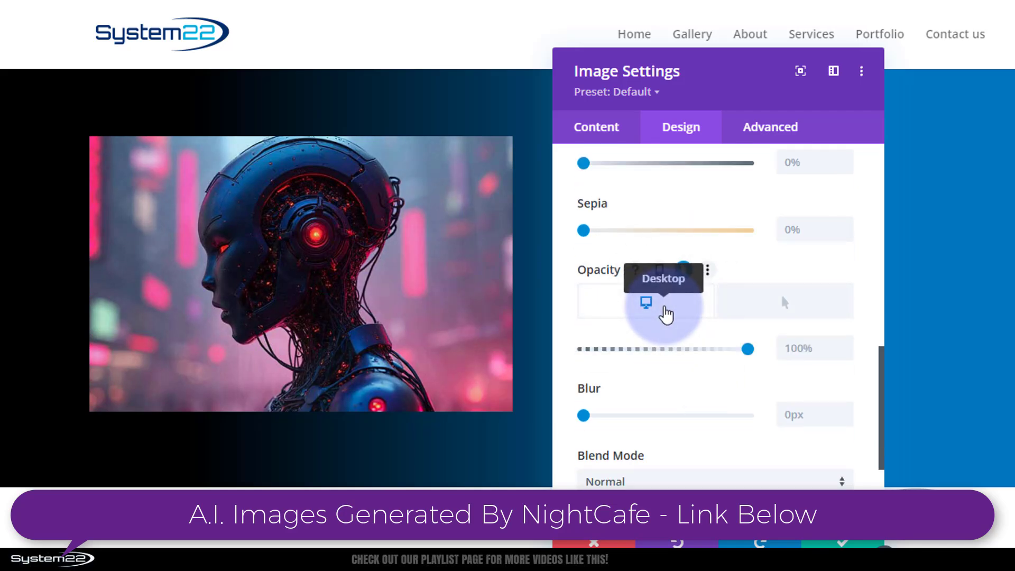